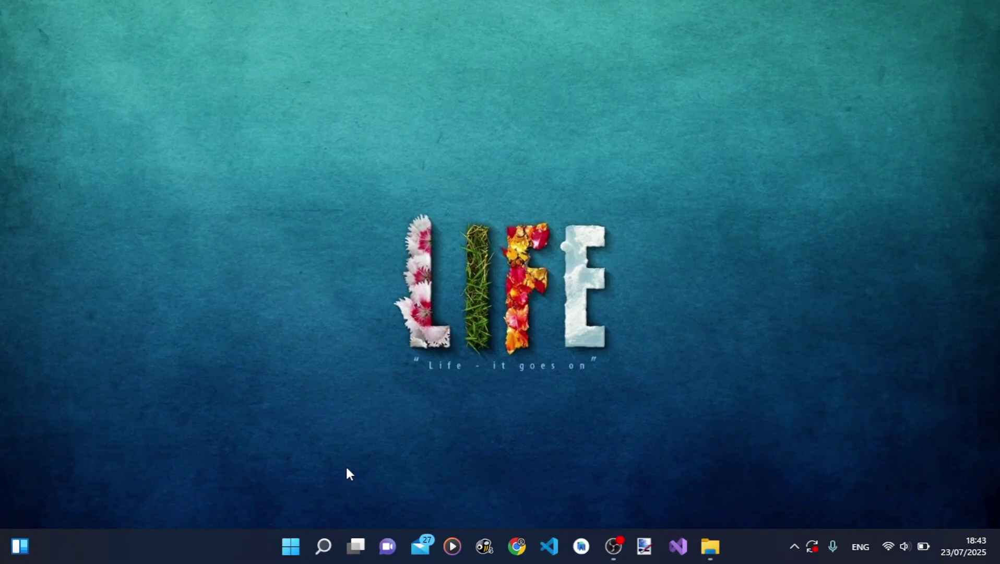
Run powercfg /batteryreport in an administrator Command Prompt, saving C:\battery_report.html.
click(290, 546)
text(cmd)
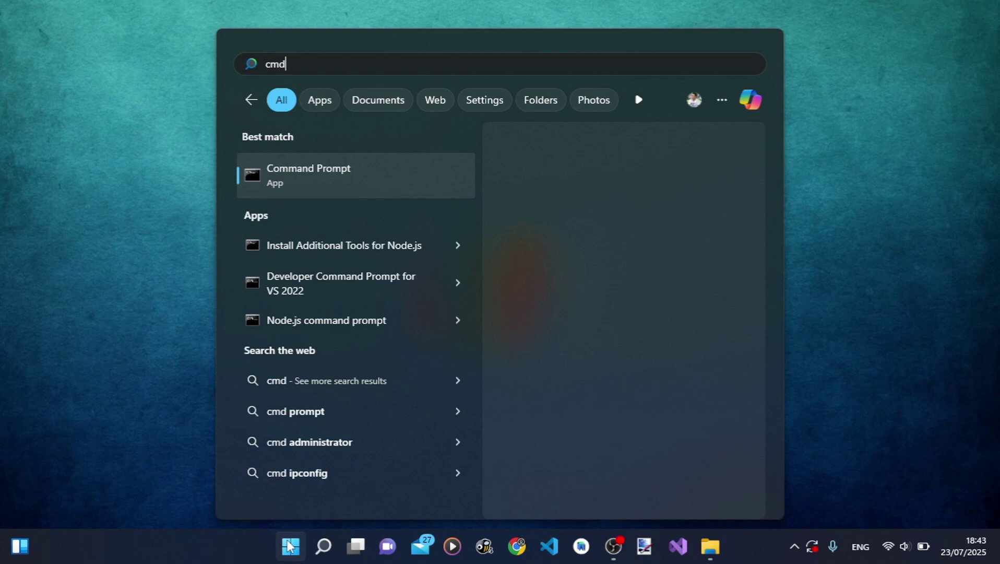
click(596, 304)
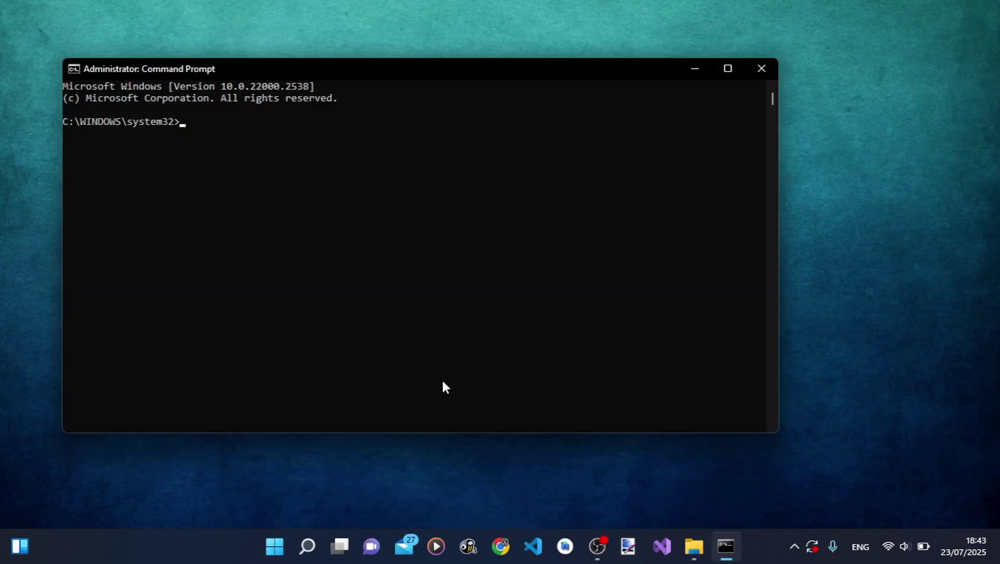
text(powercfg)
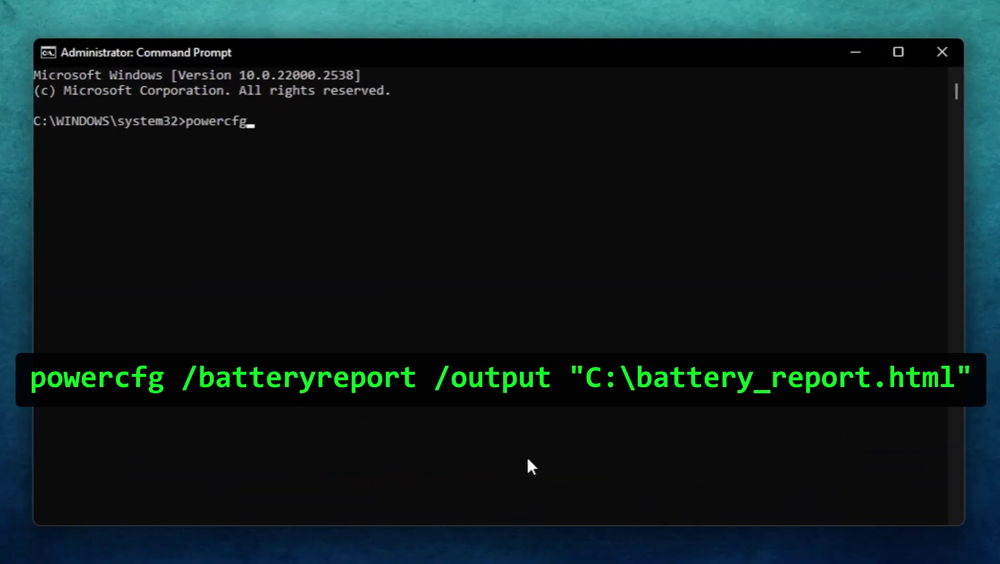
text( /batteryreport)
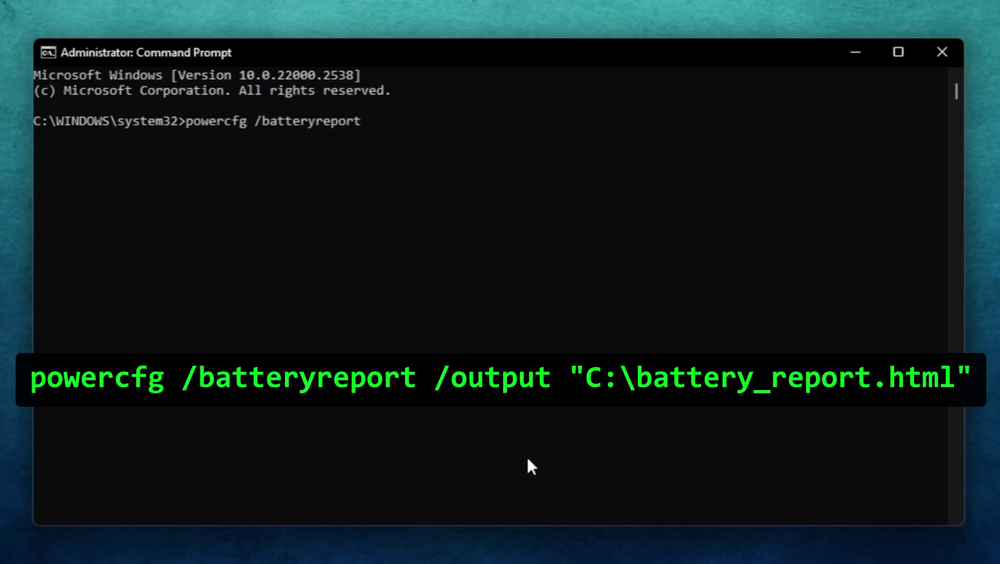
text( /output "C:)
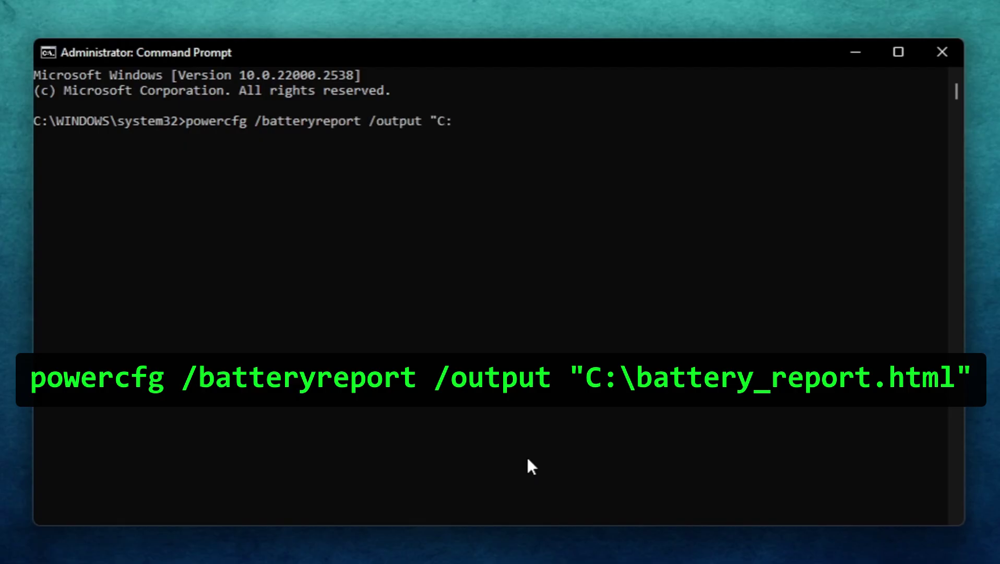
text(\battery_report.)
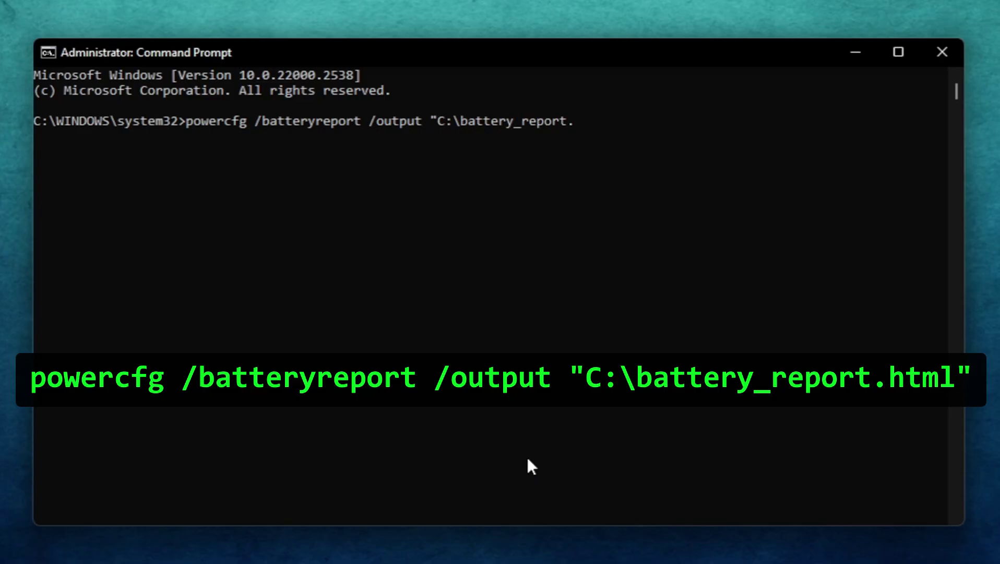
text(html")
key(Return)
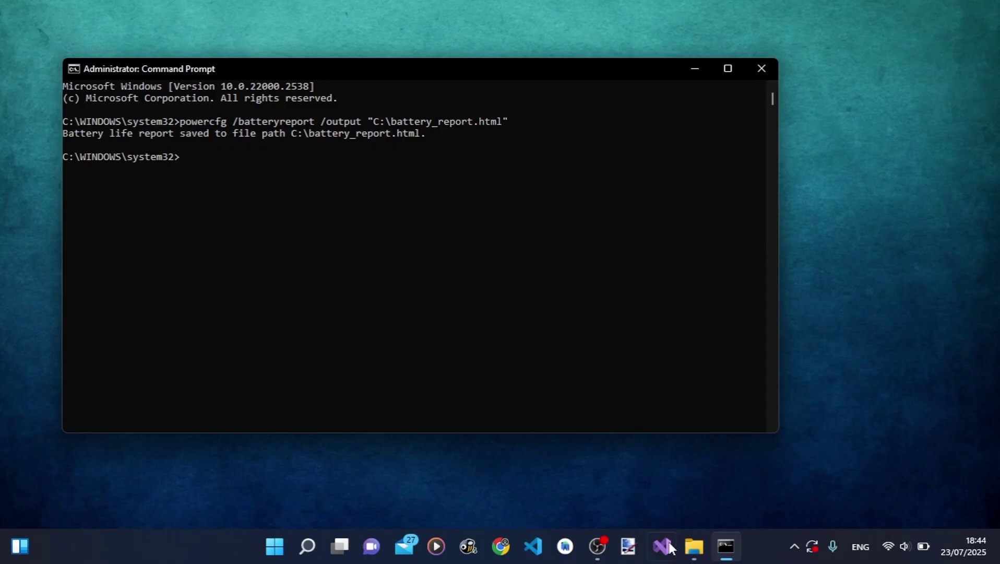
View battery_report.html from C: in Chrome and highlight the design and full charge capacity rows.
click(694, 547)
double_click(406, 308)
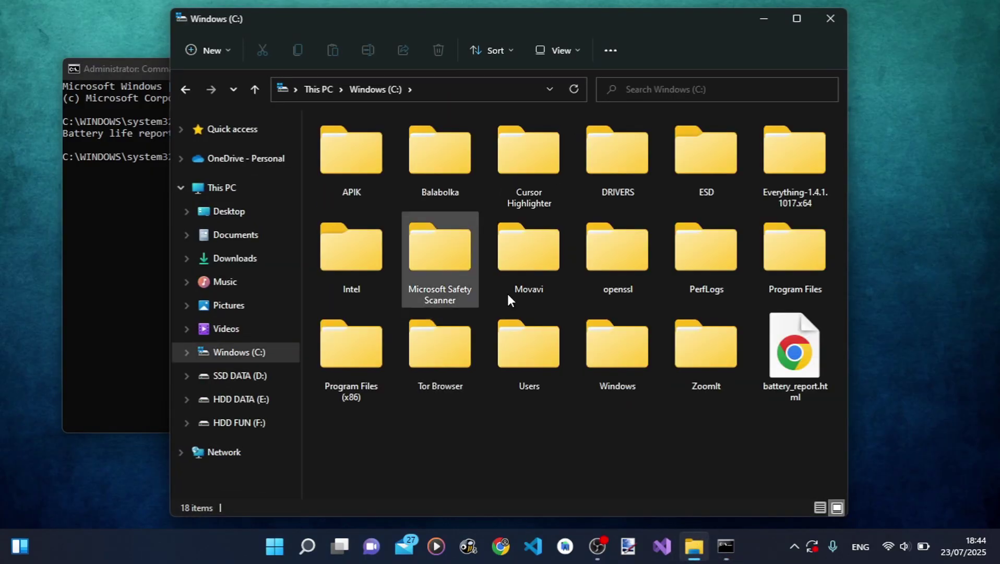
click(794, 352)
double_click(798, 341)
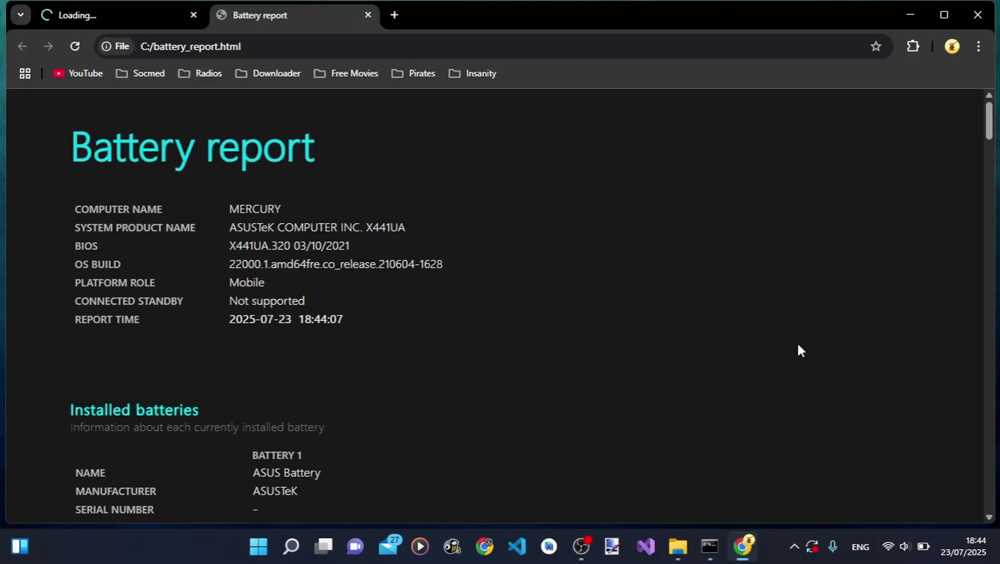
scroll(424, 314, down, 5)
scroll(423, 314, up, 1)
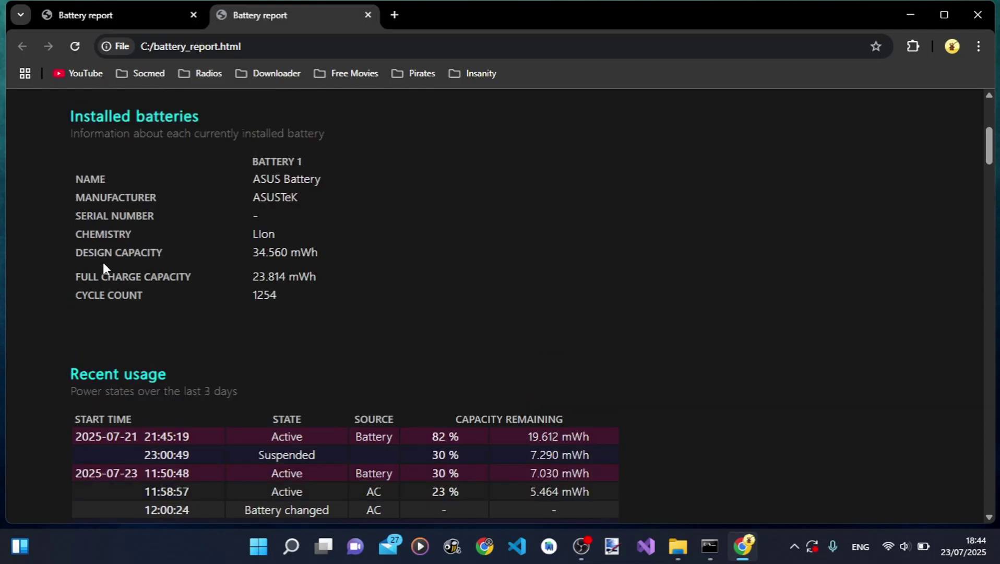
mouse_move(74, 258)
mouse_down()
mouse_move(328, 263)
mouse_move(315, 269)
mouse_move(381, 290)
mouse_up()
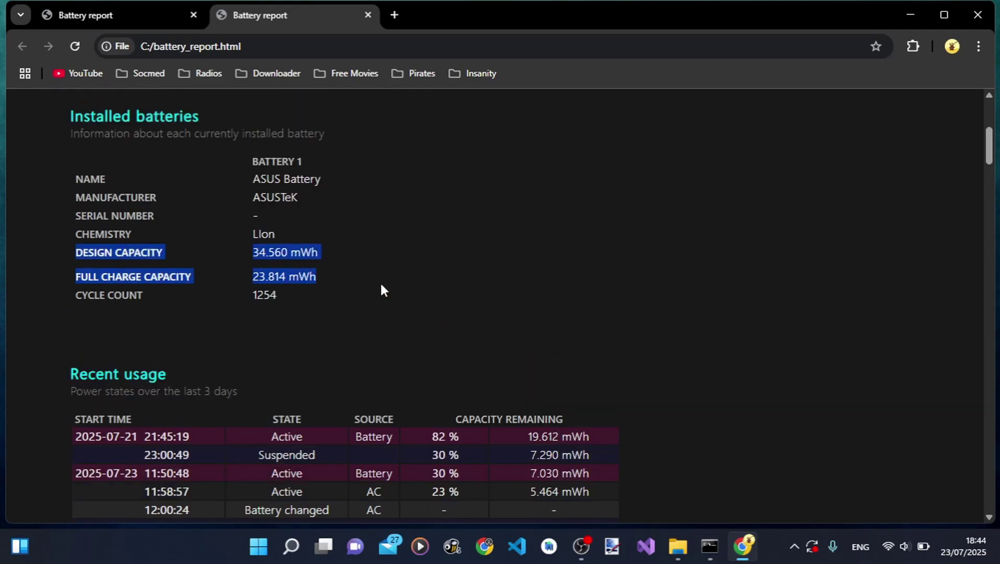
click(432, 292)
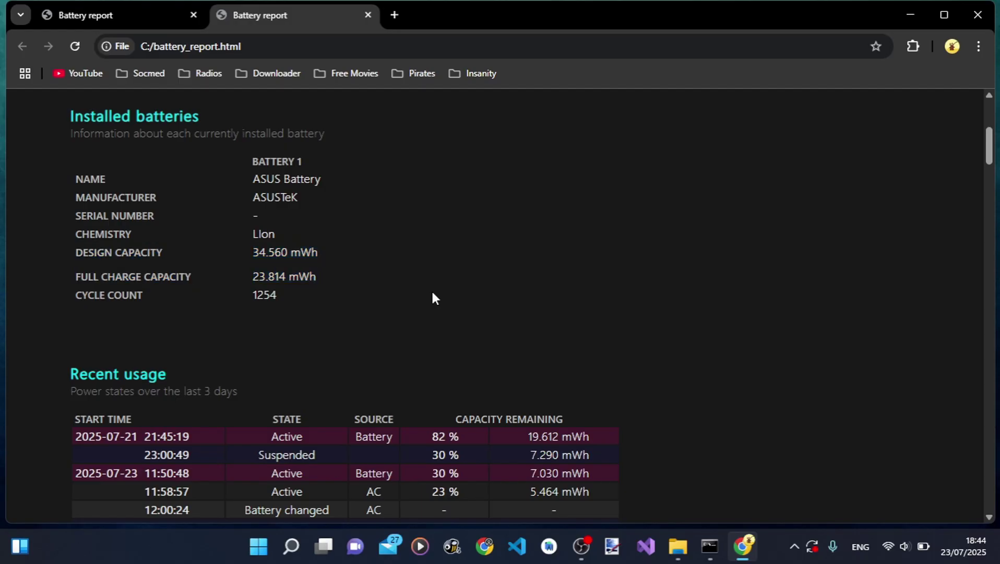
Close the Chrome report, File Explorer and Command Prompt windows.
click(978, 15)
click(834, 16)
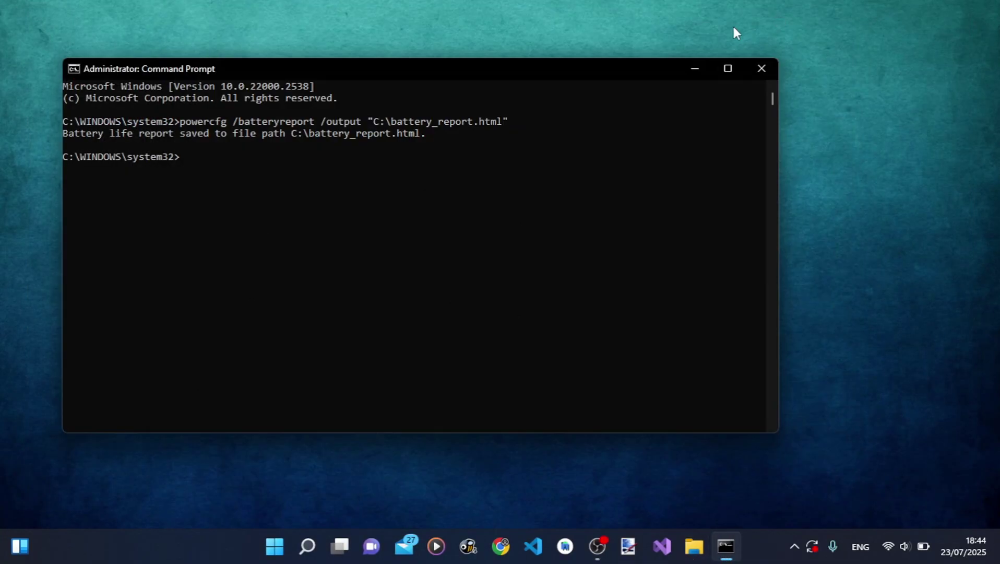
click(766, 68)
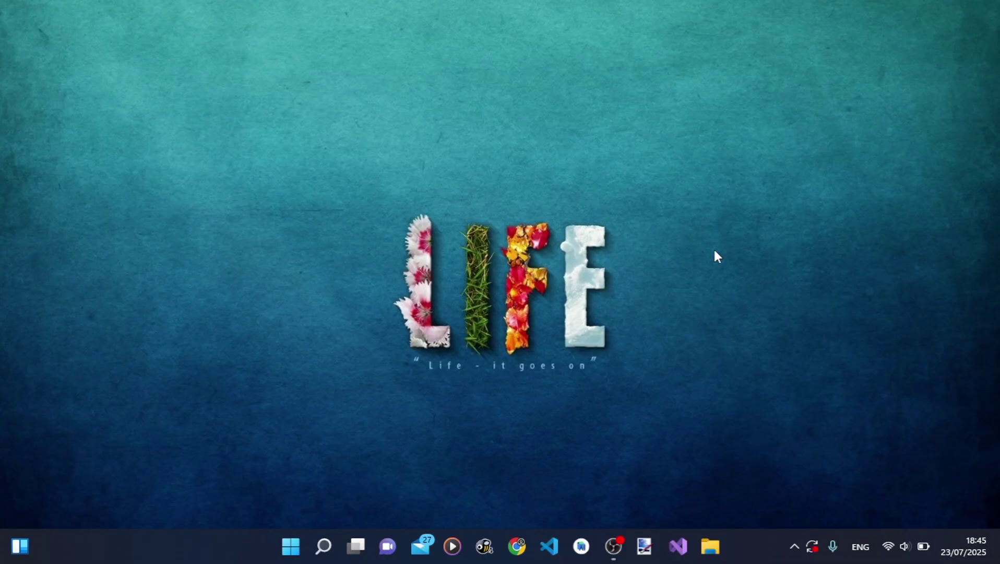
Launch Device Manager from Start search and expand the Batteries category.
click(289, 547)
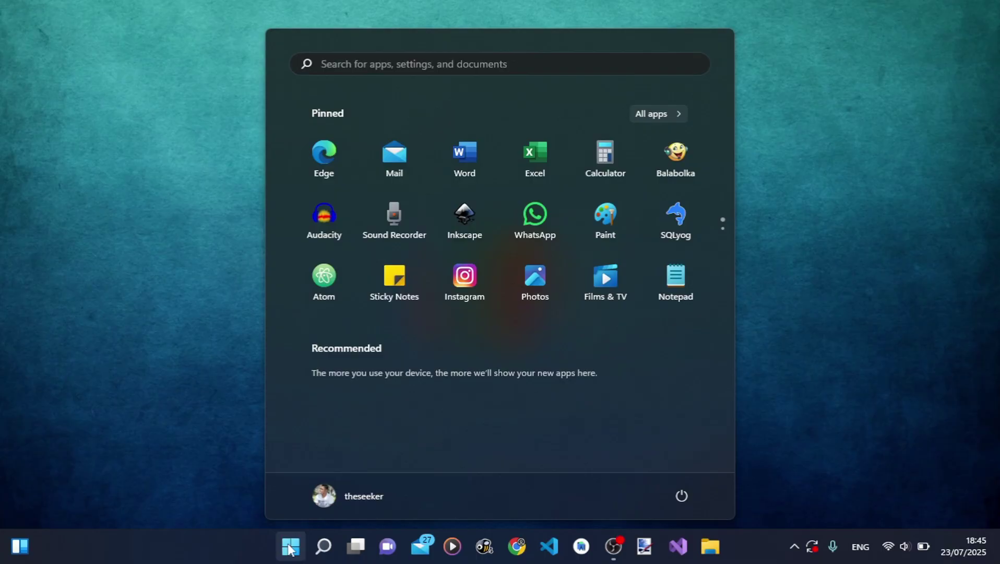
text(device mana)
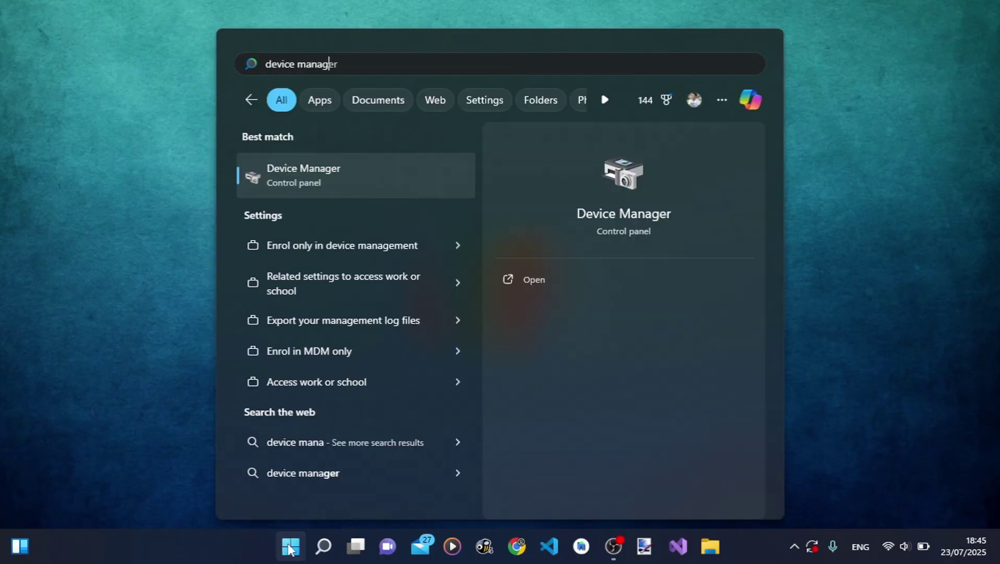
text(ger)
key(Return)
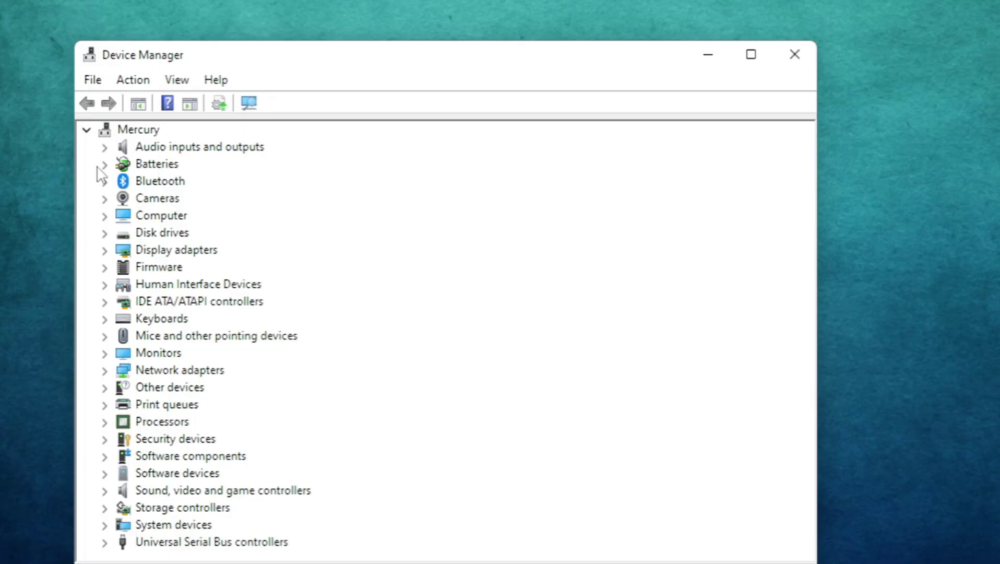
click(105, 165)
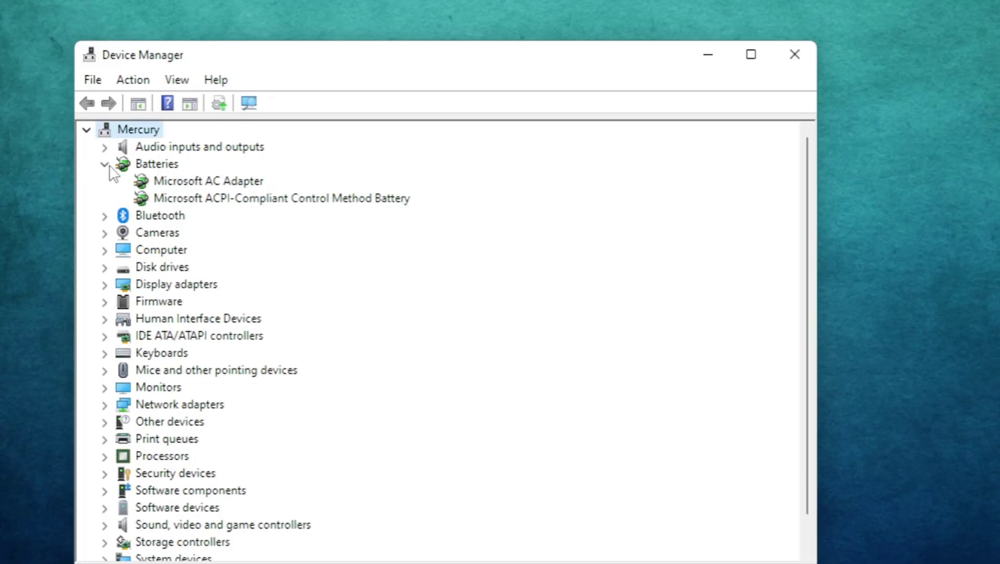
Uninstall the Microsoft ACPI-Compliant Control Method Battery device and close Device Manager.
right_click(284, 208)
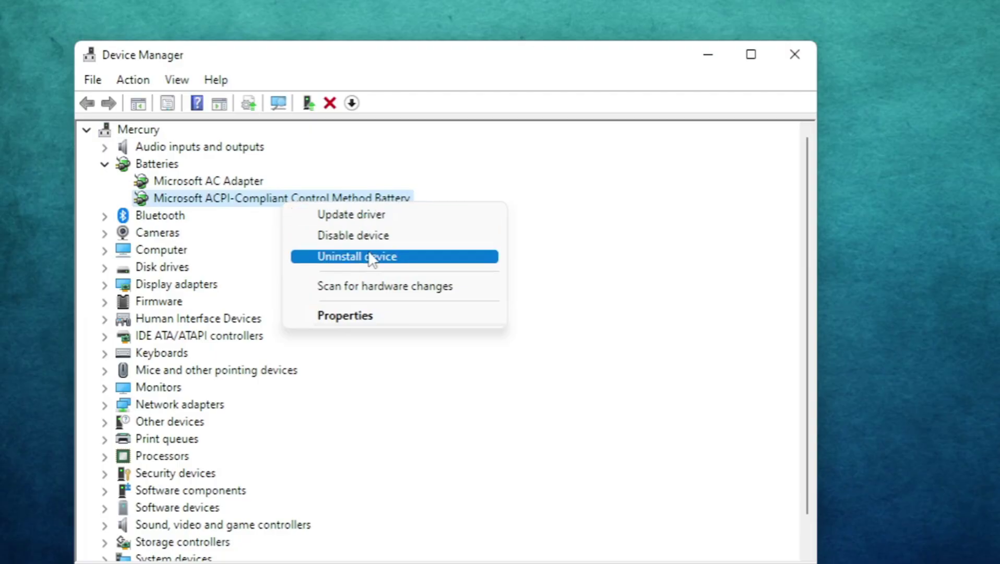
click(328, 257)
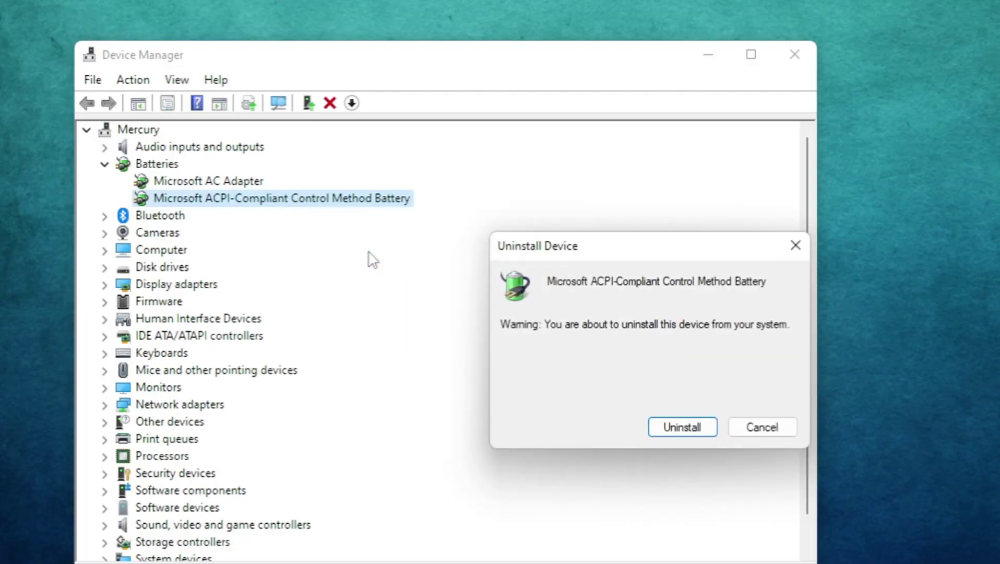
click(681, 427)
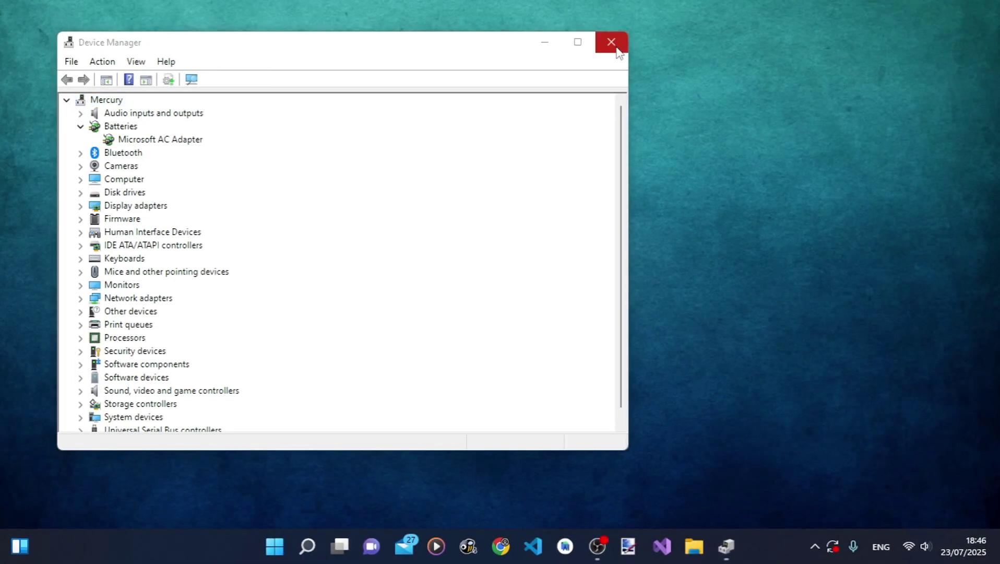
click(603, 40)
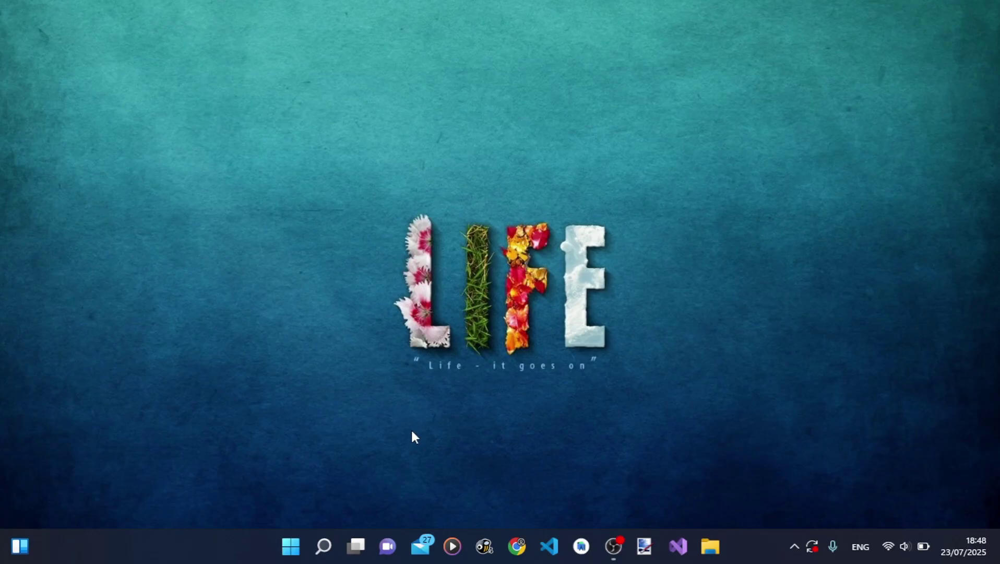
Reach the Balanced plan's advanced Power Options dialog via 'edit power plan' and centre it.
click(286, 548)
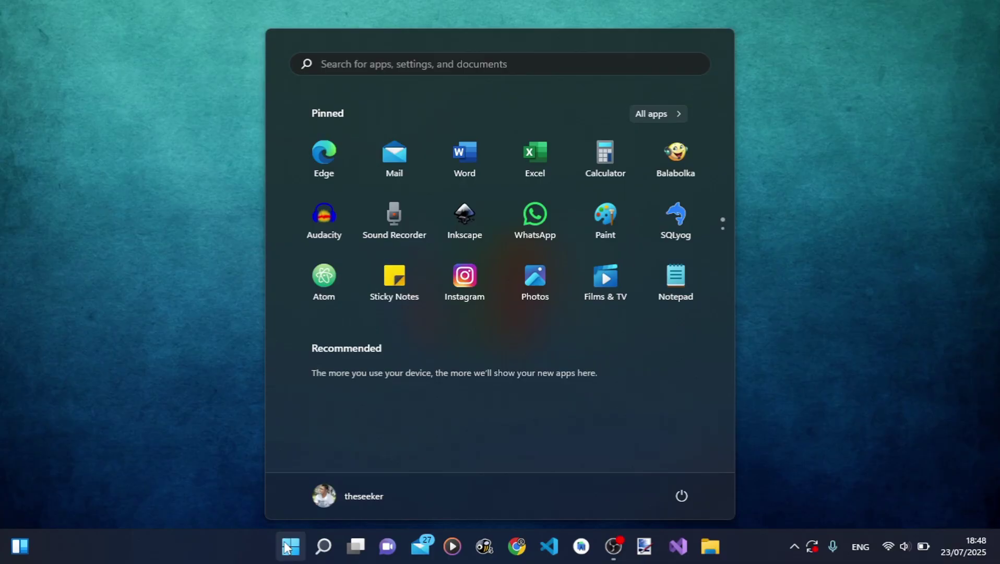
text(edit power p)
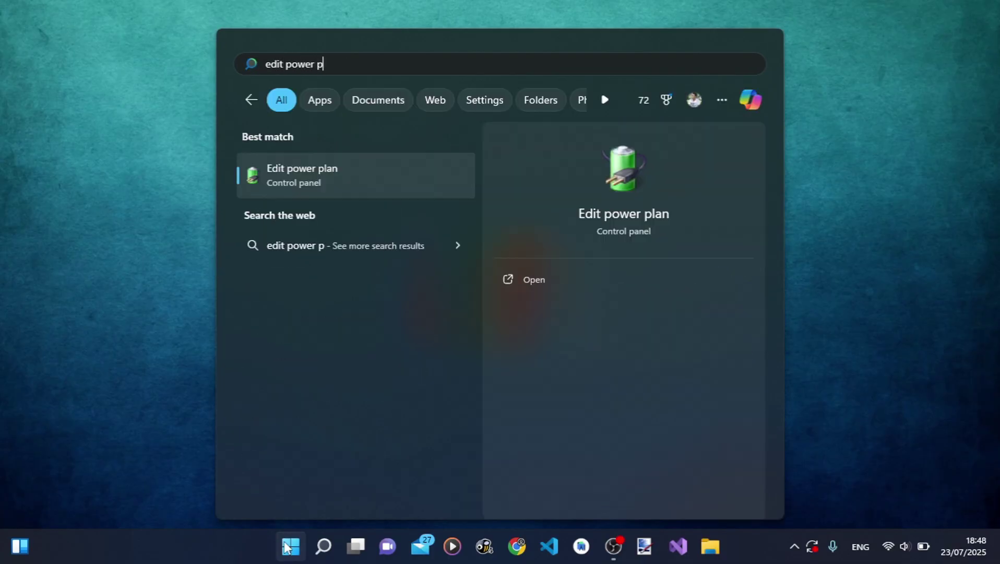
text(lan)
key(Return)
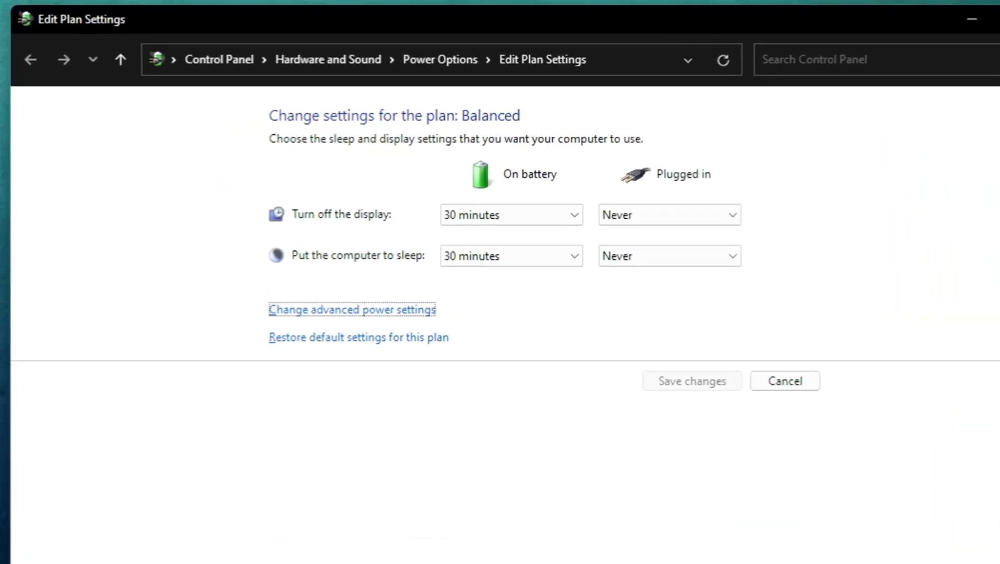
click(364, 315)
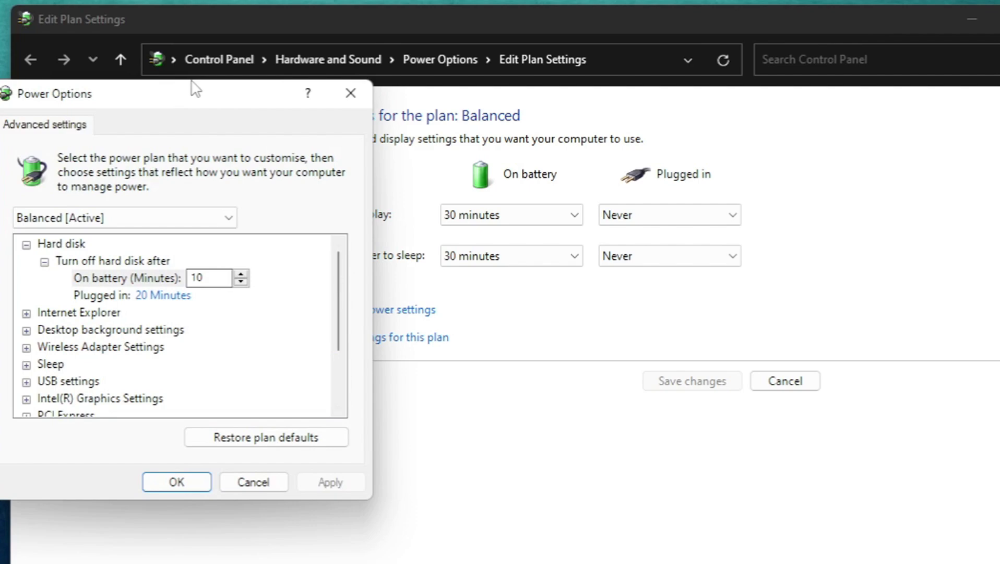
drag(192, 89, 571, 146)
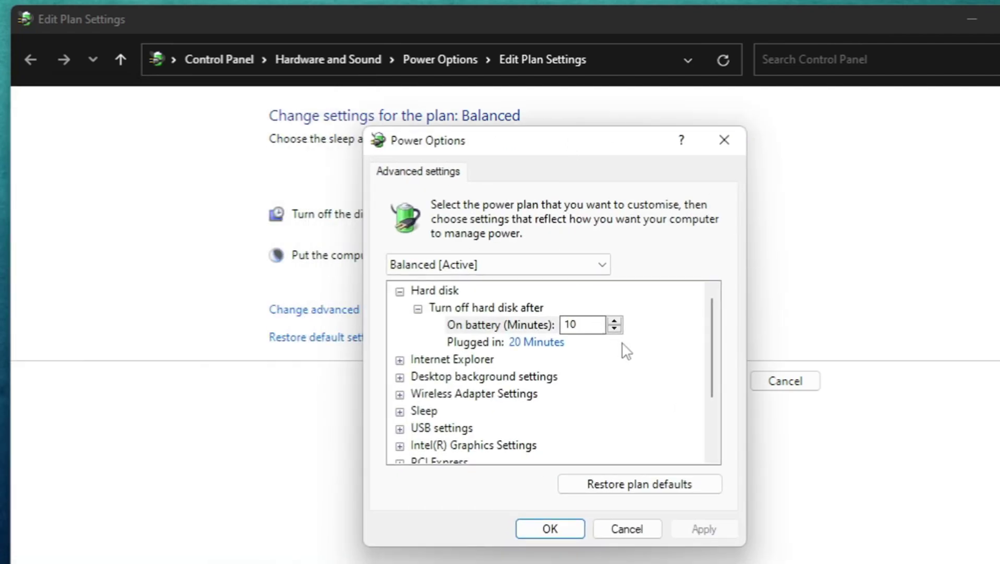
scroll(626, 352, down, 2)
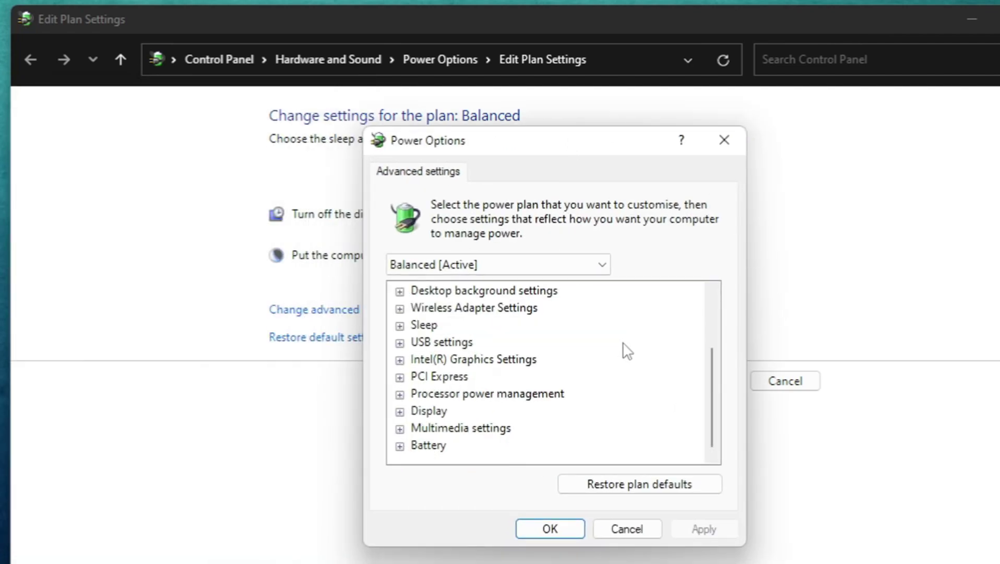
Set on-battery Low level to 15%, Reserve to 10% and Critical to 5%.
click(400, 446)
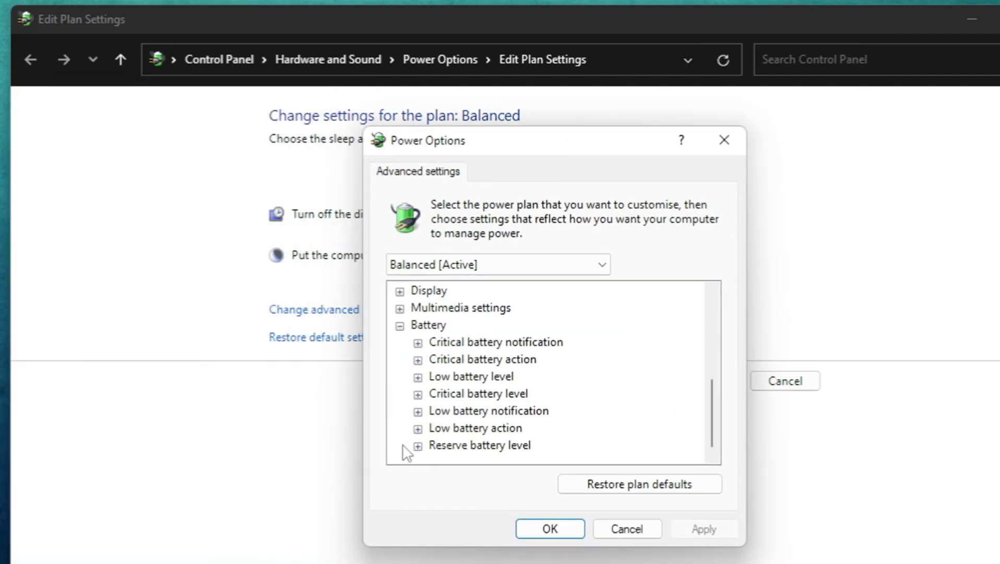
click(418, 376)
click(529, 393)
double_click(539, 393)
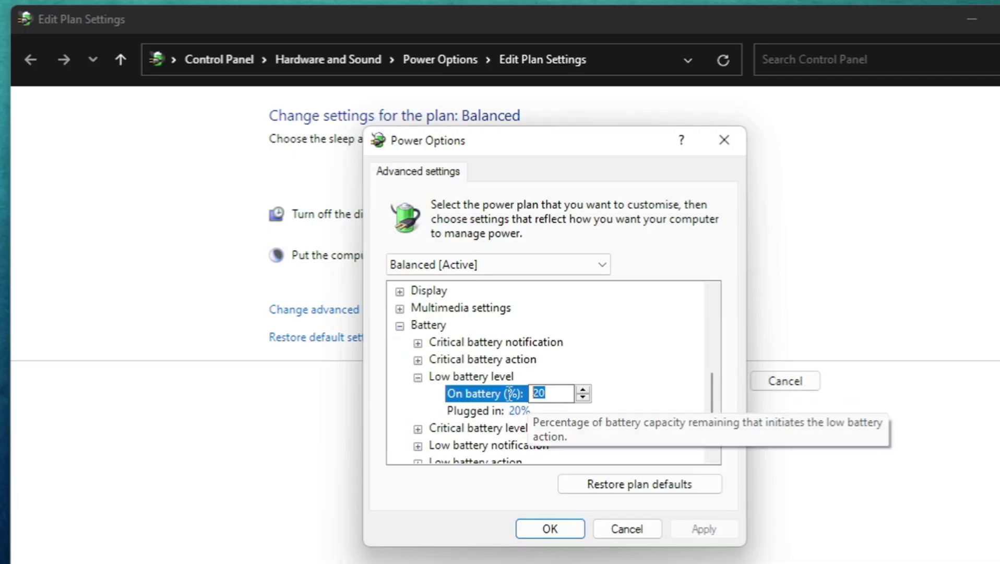
text(15)
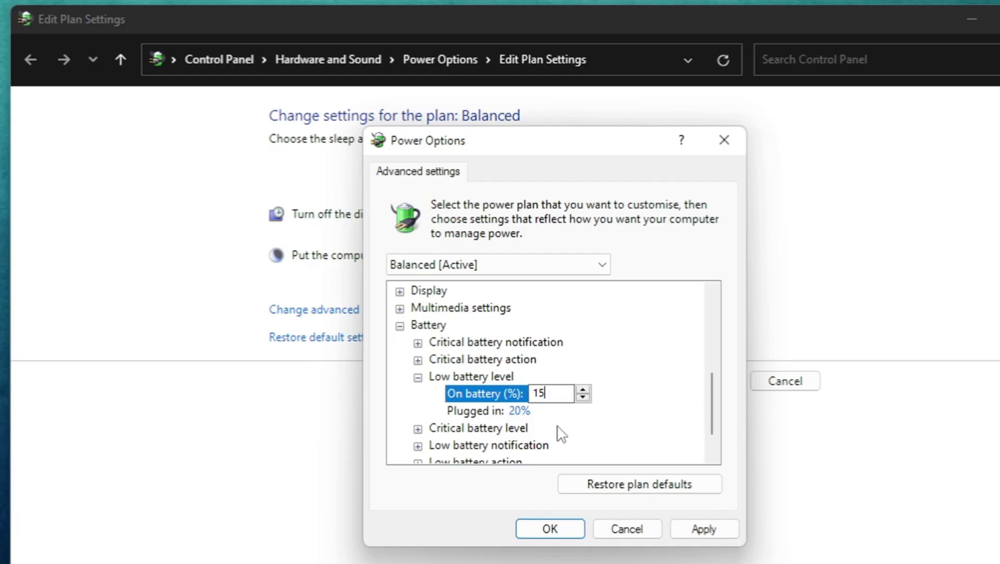
scroll(560, 434, down, 1)
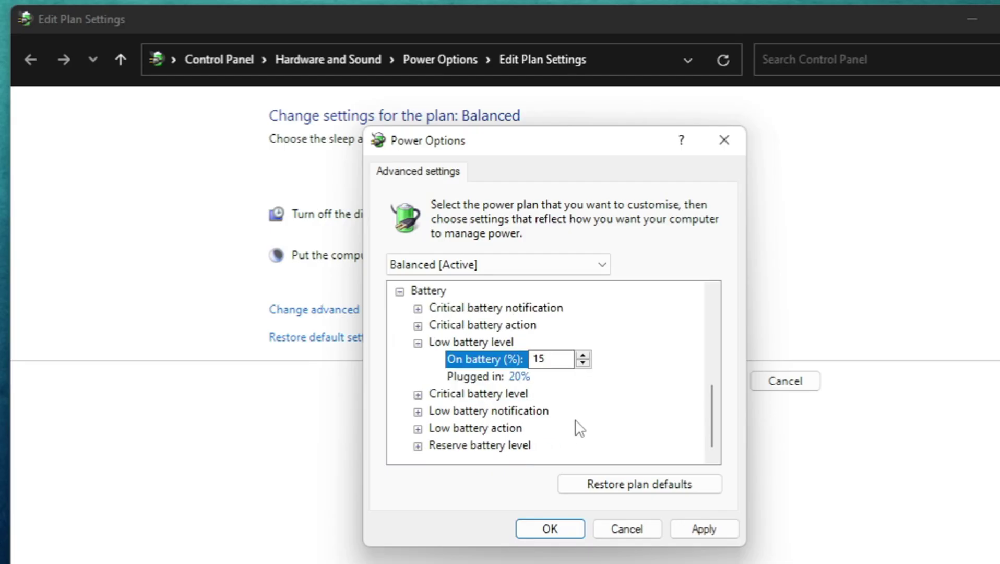
click(419, 446)
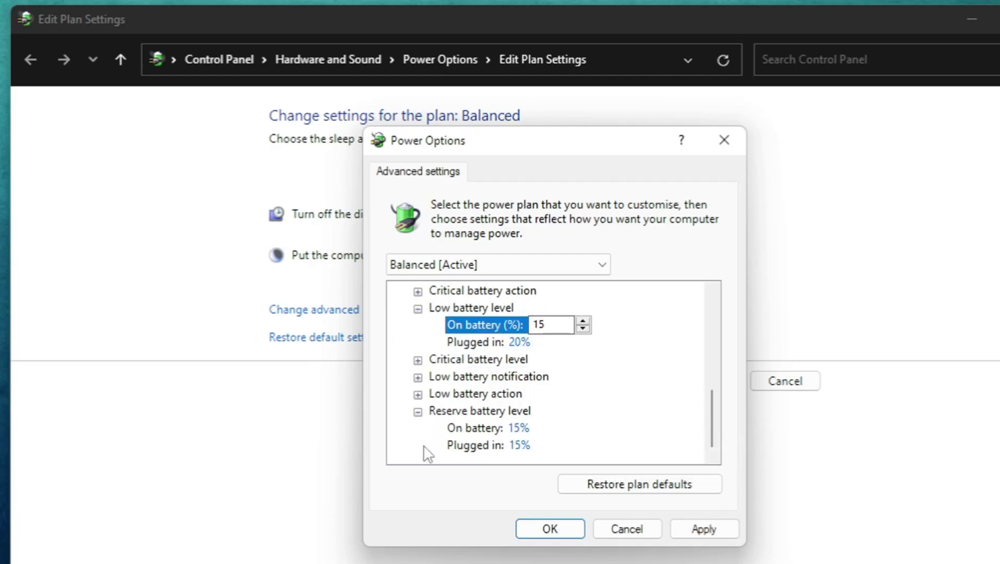
click(522, 428)
text(10)
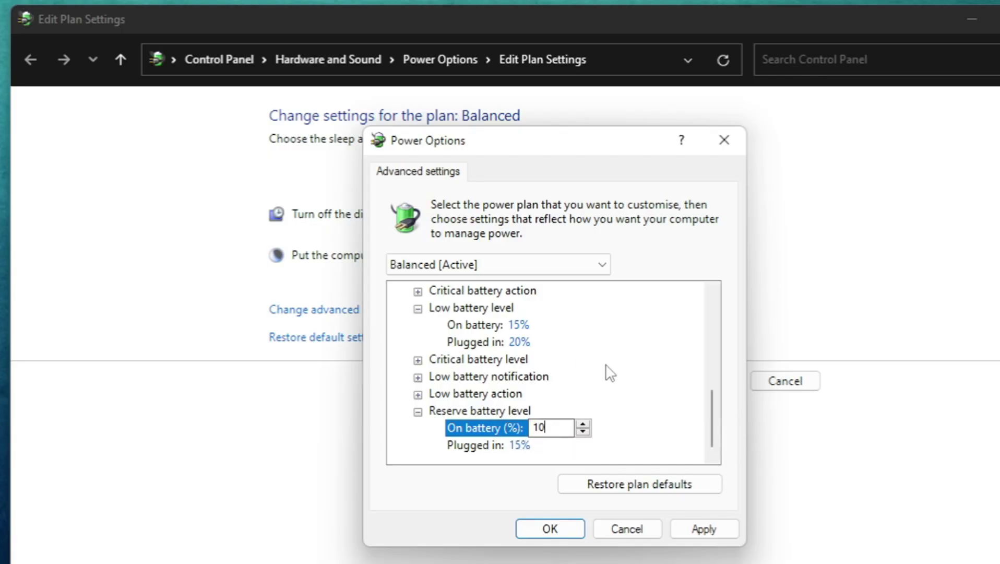
click(418, 360)
click(516, 376)
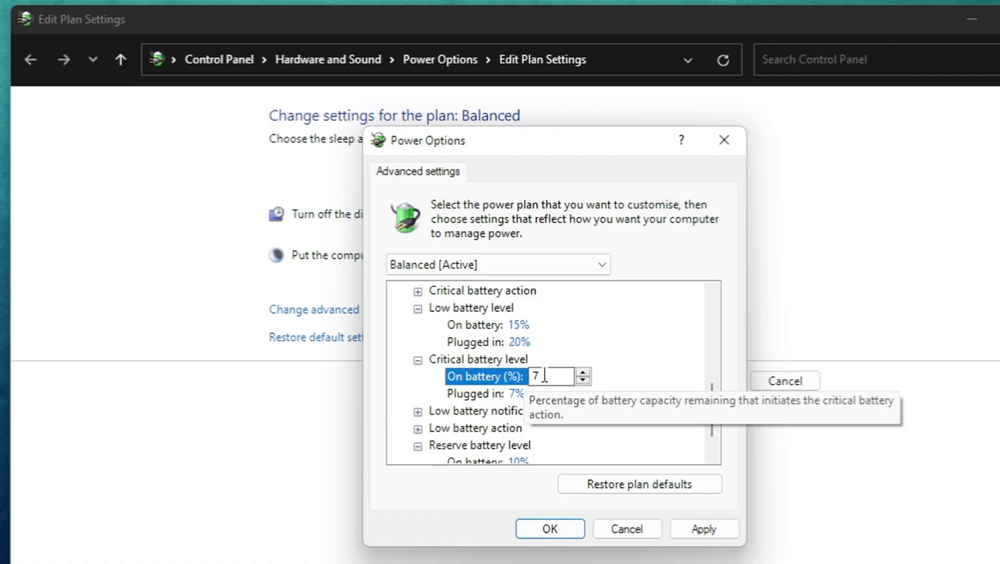
double_click(544, 376)
text(5)
Check Low battery action, set Critical battery action on battery to Hibernate, and apply.
click(418, 428)
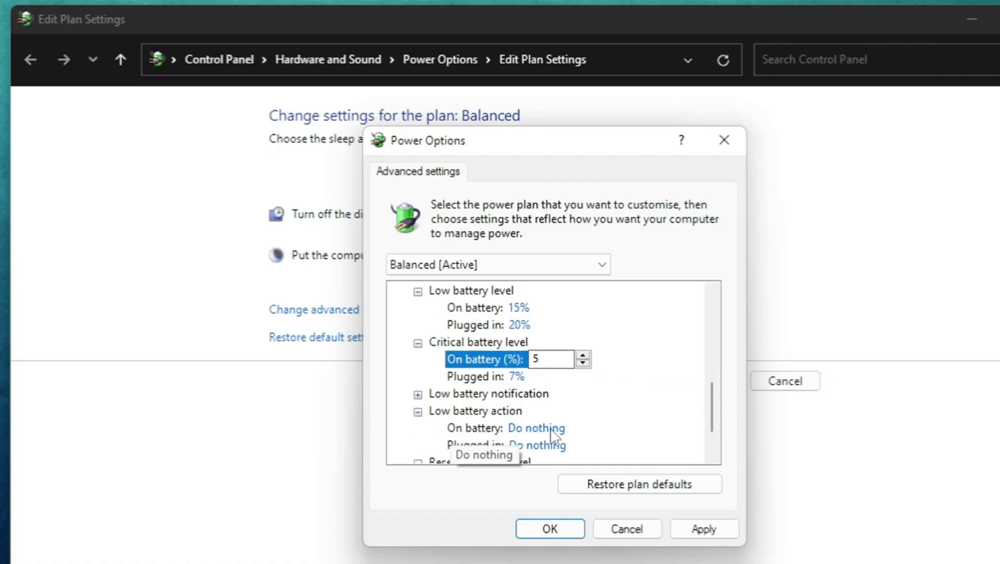
scroll(598, 458, down, 1)
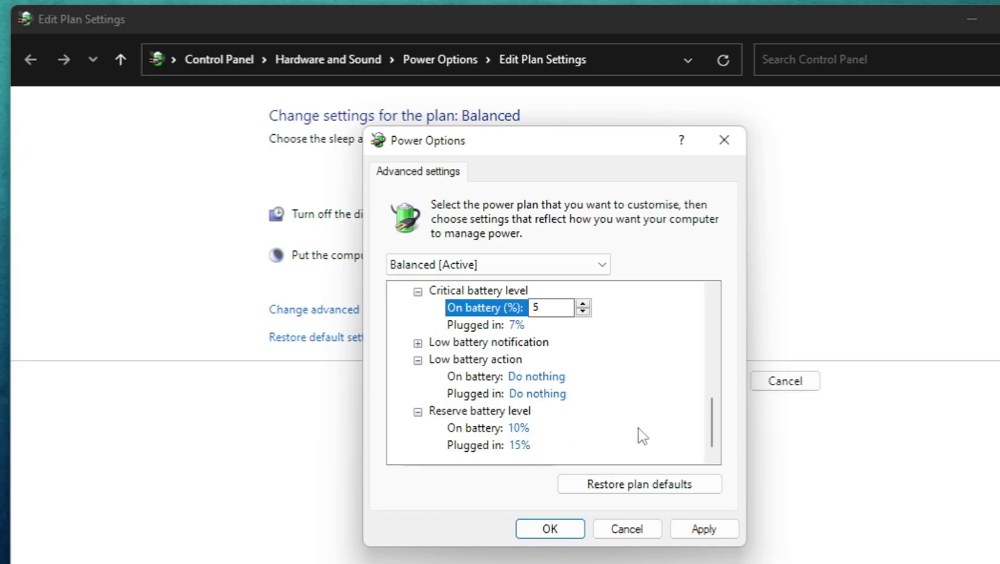
scroll(640, 435, up, 2)
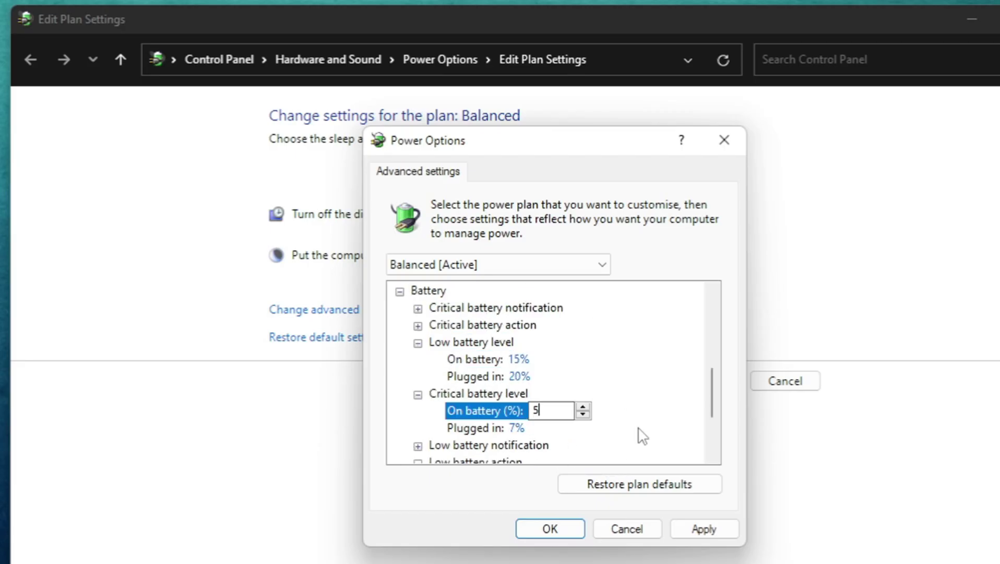
click(418, 325)
click(521, 342)
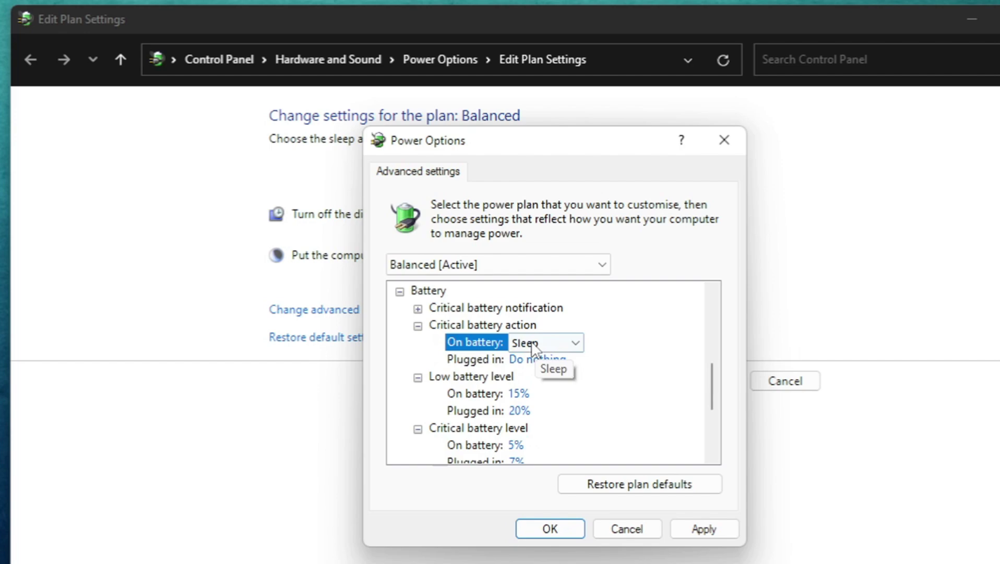
click(574, 342)
click(558, 374)
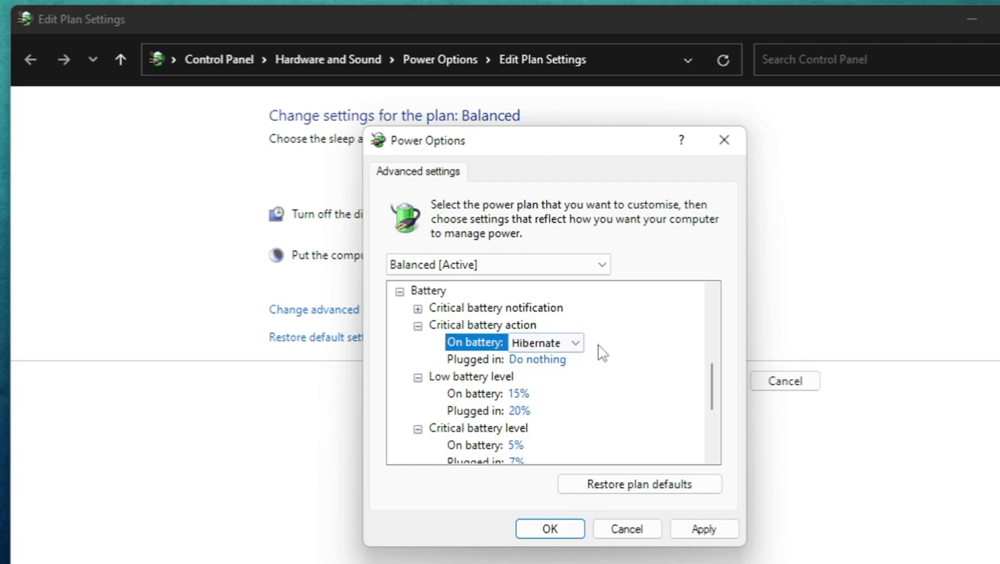
click(706, 529)
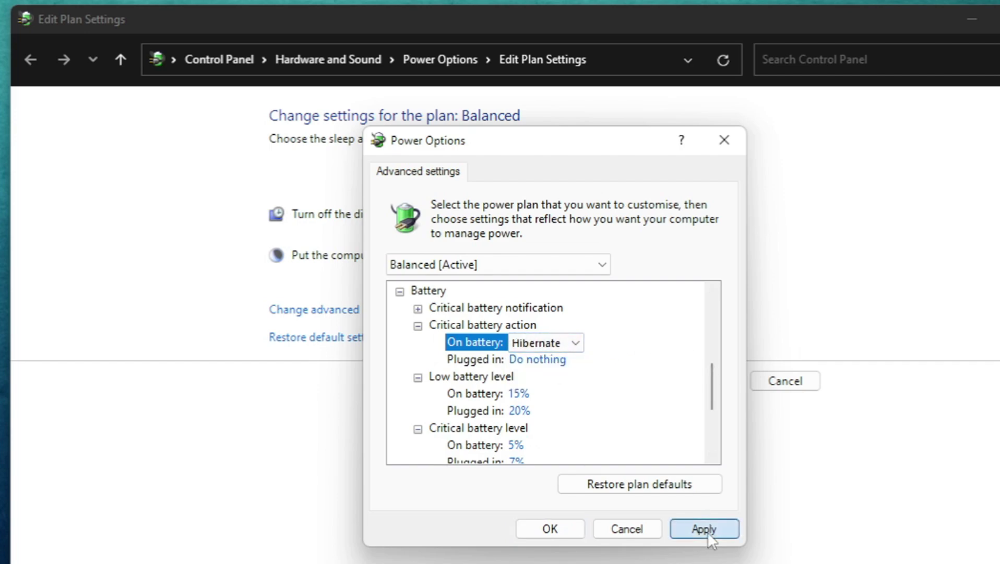
Confirm the advanced power settings with OK and close Edit Plan Settings.
click(558, 527)
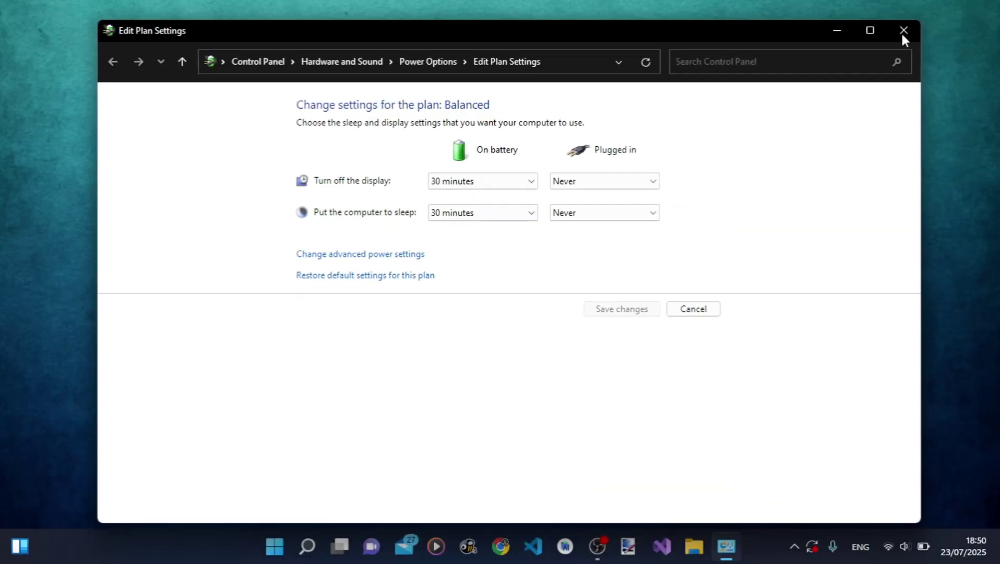
click(905, 33)
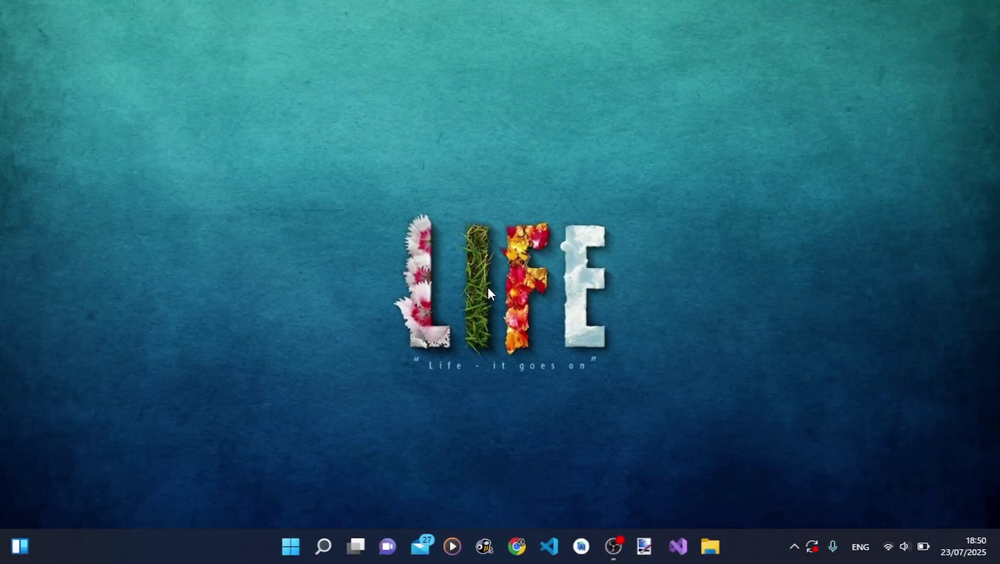